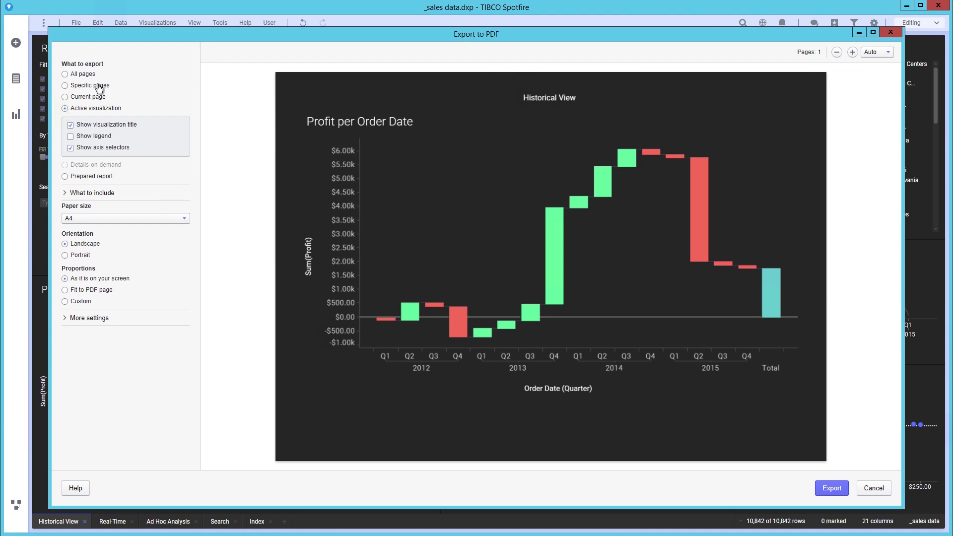
- Leave the date off, fit the chart to the PDF page, and set Extraordinary (600 dpi) image quality
{"action": "left_click", "coordinate": [103, 194]}
{"action": "left_click", "coordinate": [78, 228]}
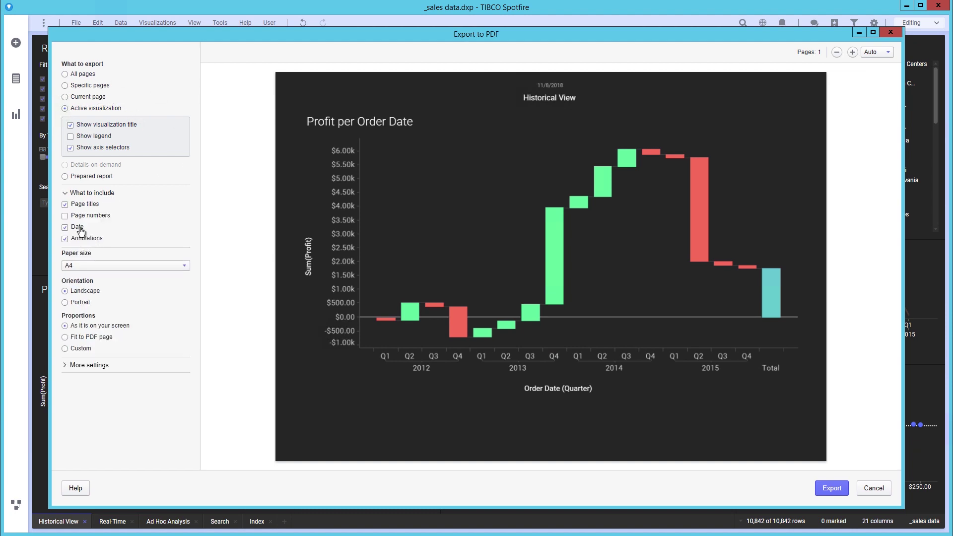
{"action": "left_click", "coordinate": [79, 228]}
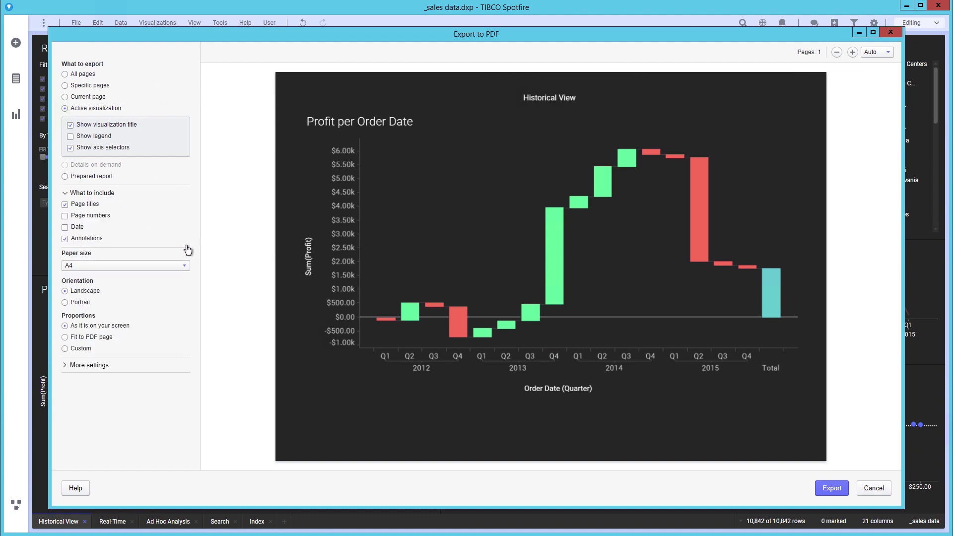
{"action": "left_click", "coordinate": [108, 337]}
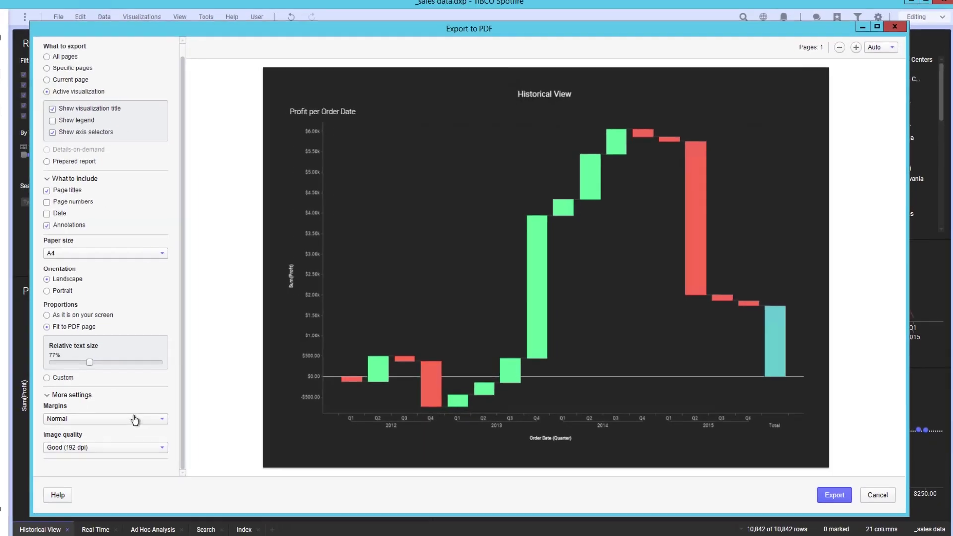
{"action": "left_click", "coordinate": [150, 441]}
{"action": "left_click", "coordinate": [159, 486]}
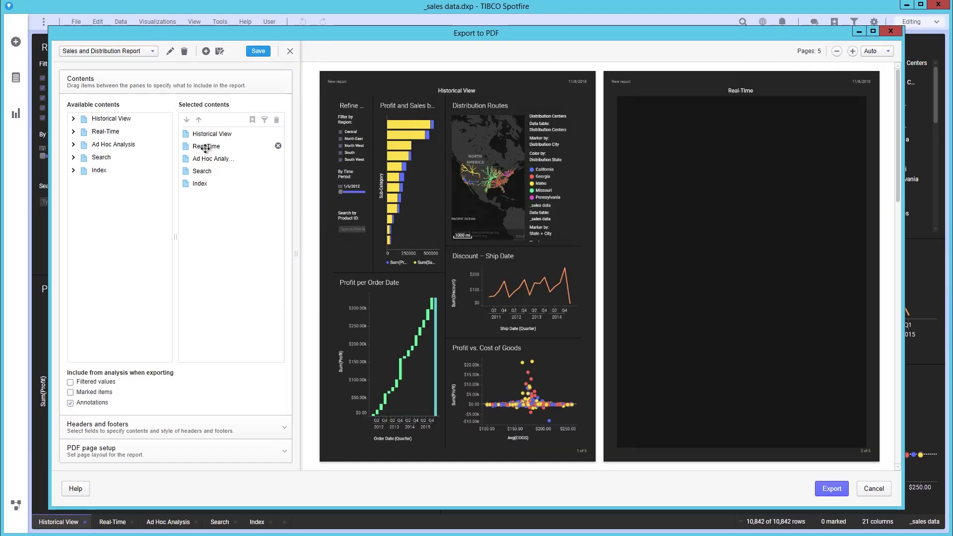
- Remove the Real-Time through Index pages from the report, leaving only Historical View
{"action": "left_click", "coordinate": [208, 147]}
{"action": "left_click", "coordinate": [213, 183], "text": "shift"}
{"action": "key", "text": "Delete"}
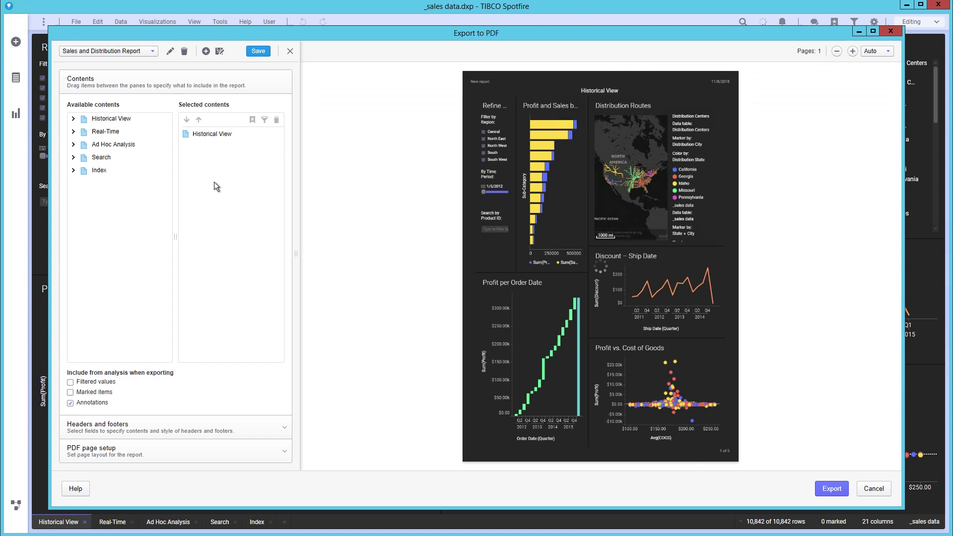
- Repeat Historical View over State = California and refresh the report preview
{"action": "left_click", "coordinate": [215, 134]}
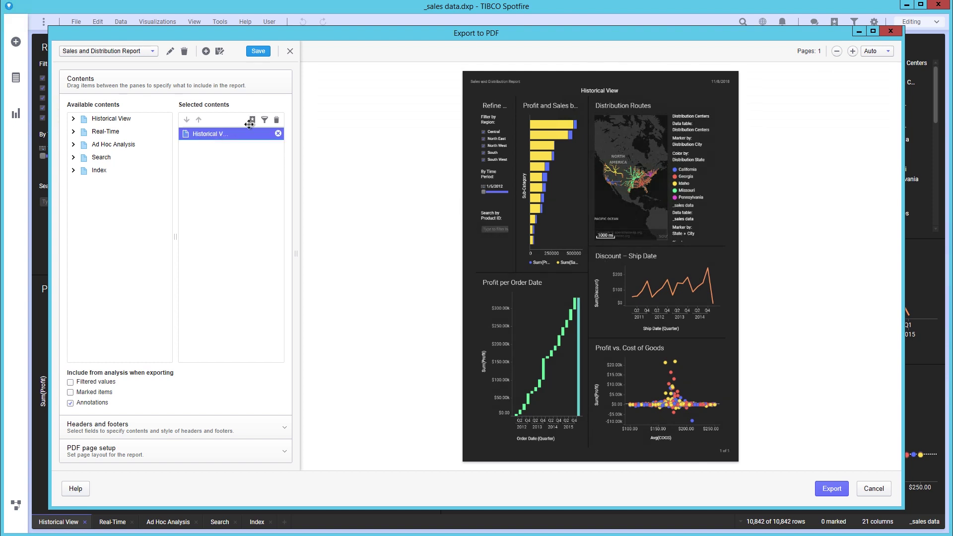
{"action": "left_click", "coordinate": [265, 120]}
{"action": "left_click", "coordinate": [426, 203]}
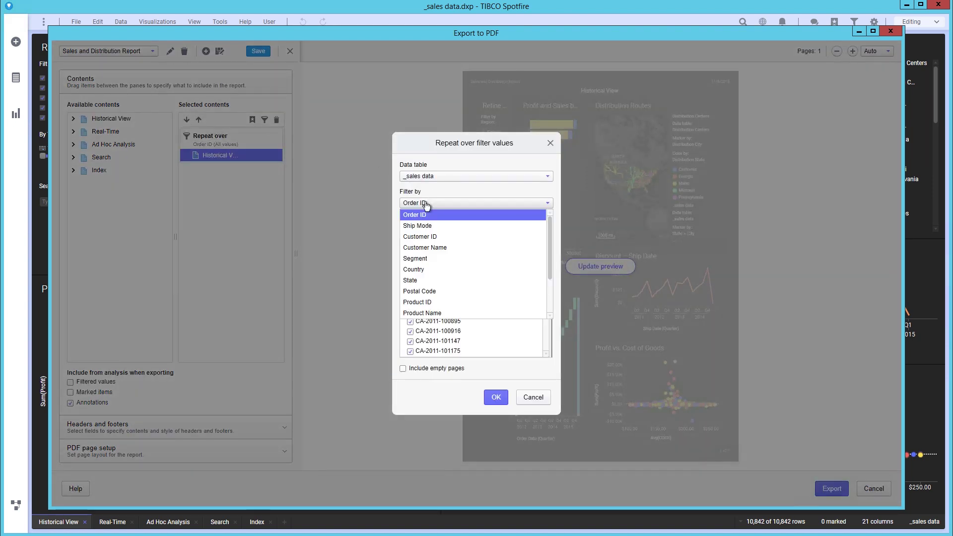
{"action": "left_click", "coordinate": [427, 280]}
{"action": "left_click", "coordinate": [410, 281]}
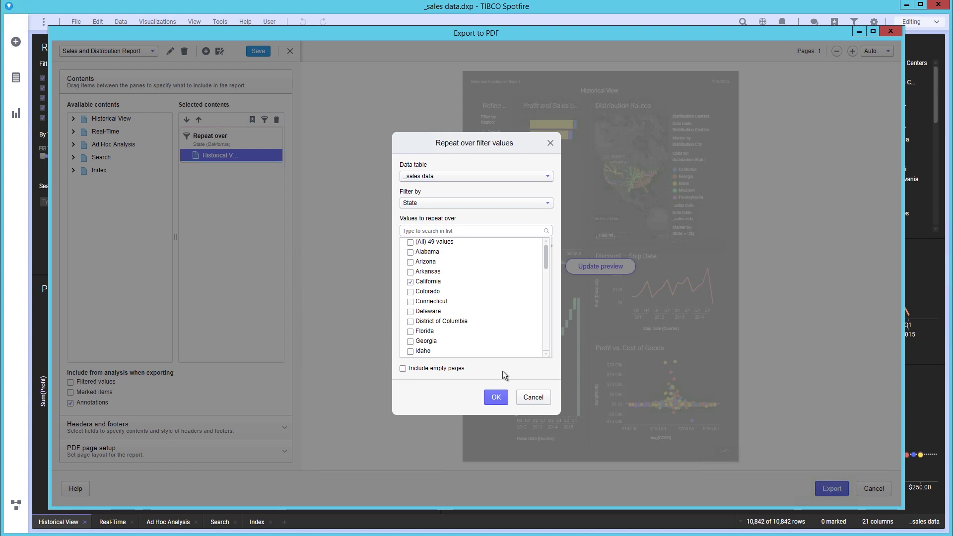
{"action": "left_click", "coordinate": [496, 397]}
{"action": "left_click", "coordinate": [584, 268]}
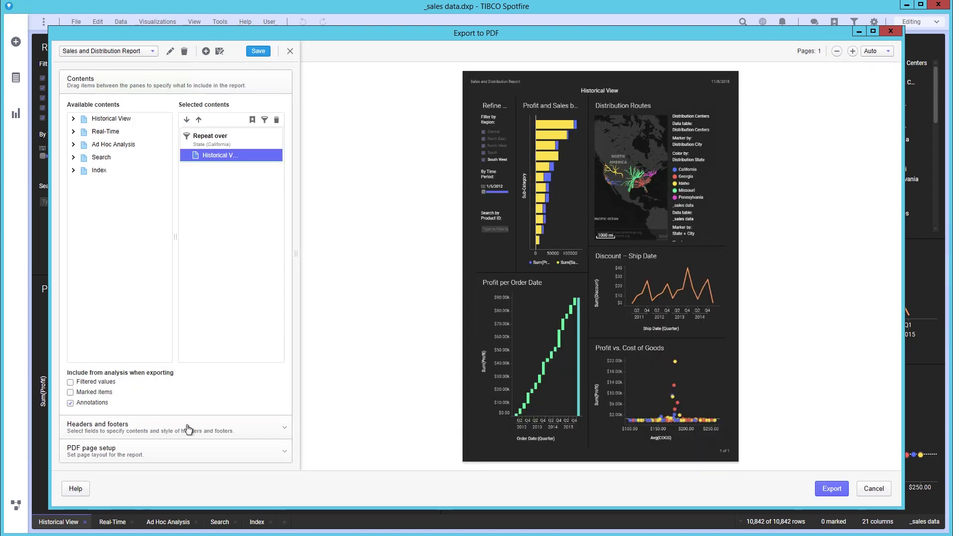
- Set the report pages to landscape and show User in the top-middle header
{"action": "left_click", "coordinate": [180, 449]}
{"action": "left_click", "coordinate": [97, 195]}
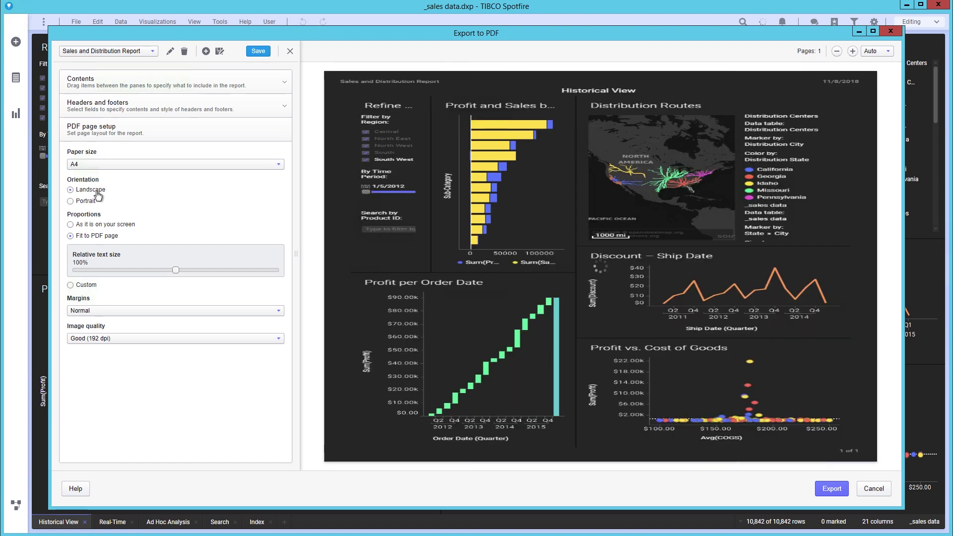
{"action": "left_click", "coordinate": [128, 110]}
{"action": "left_click", "coordinate": [158, 137]}
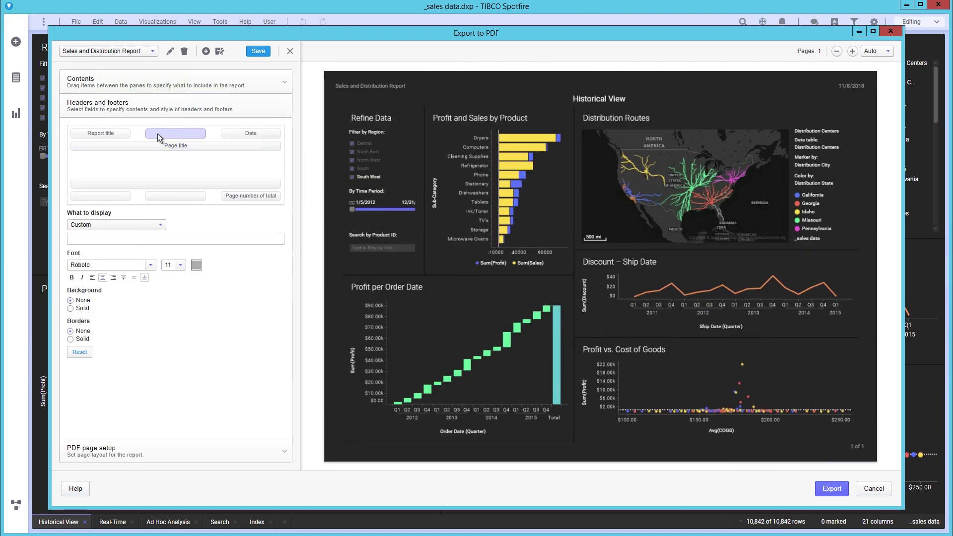
{"action": "left_click", "coordinate": [139, 224]}
{"action": "left_click", "coordinate": [122, 294]}
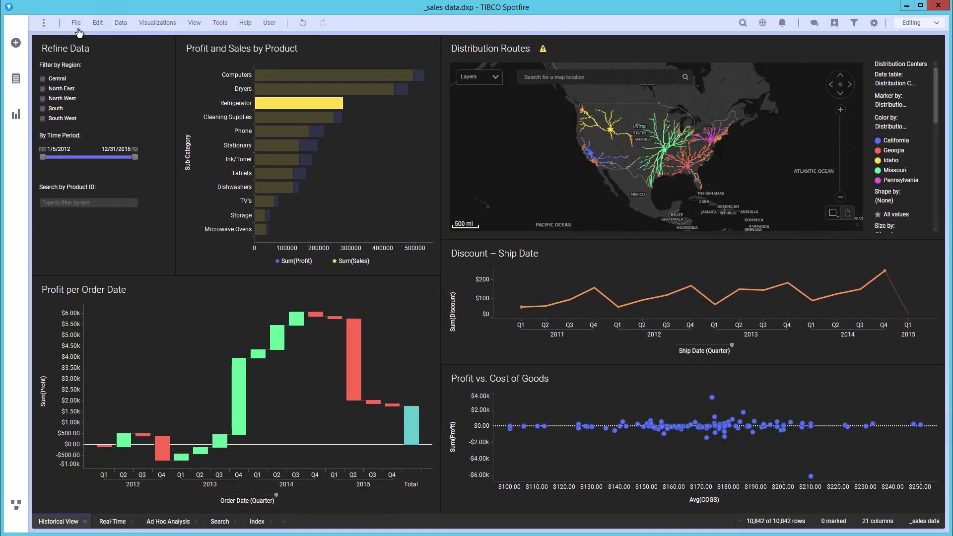
- Check the File menu's Export choices, then bring up the Profit per Order Date chart's context menu
{"action": "left_click", "coordinate": [76, 22]}
{"action": "mouse_move", "coordinate": [109, 103]}
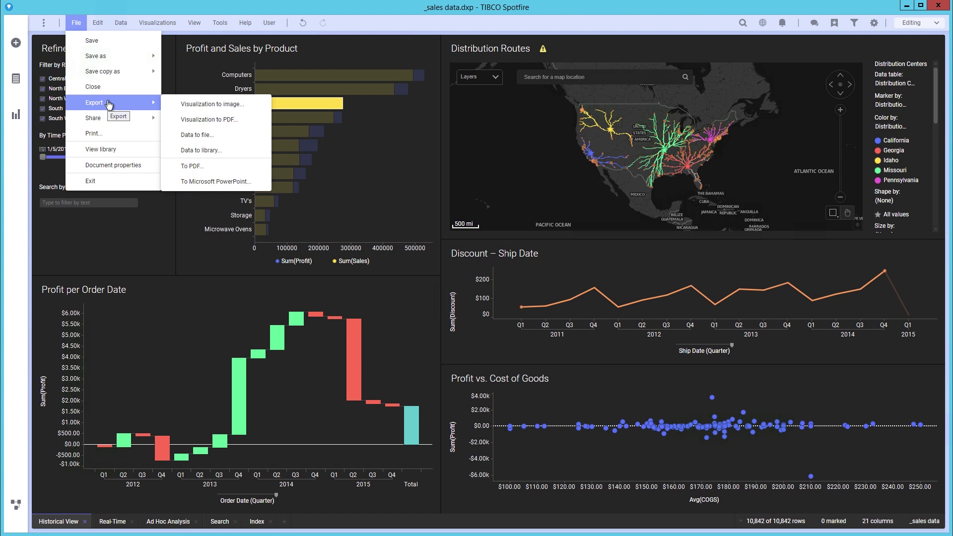
{"action": "left_click", "coordinate": [155, 272]}
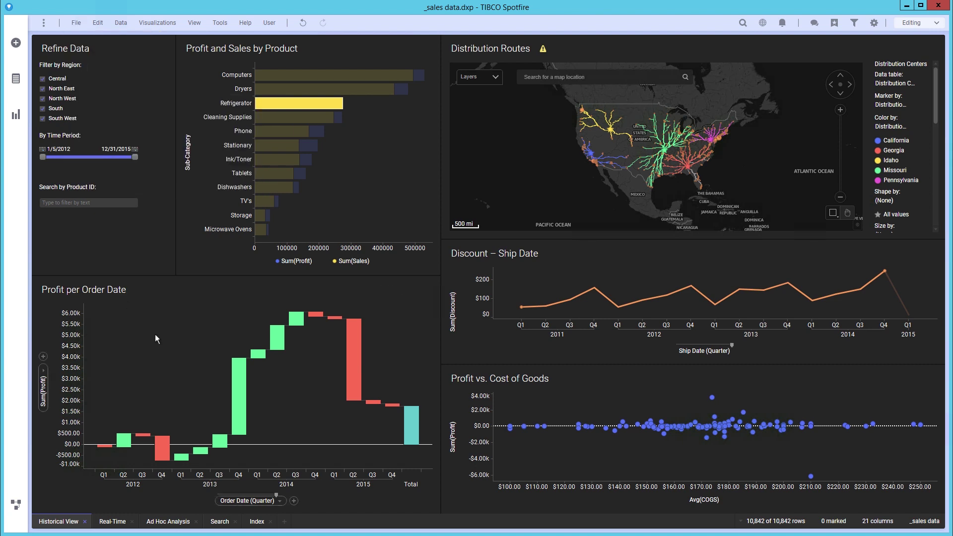
{"action": "right_click", "coordinate": [156, 273]}
- Start the Profit per Order Date chart's Visualization to PDF export, toggle the Date content option, and keep A4 paper
{"action": "mouse_move", "coordinate": [243, 386]}
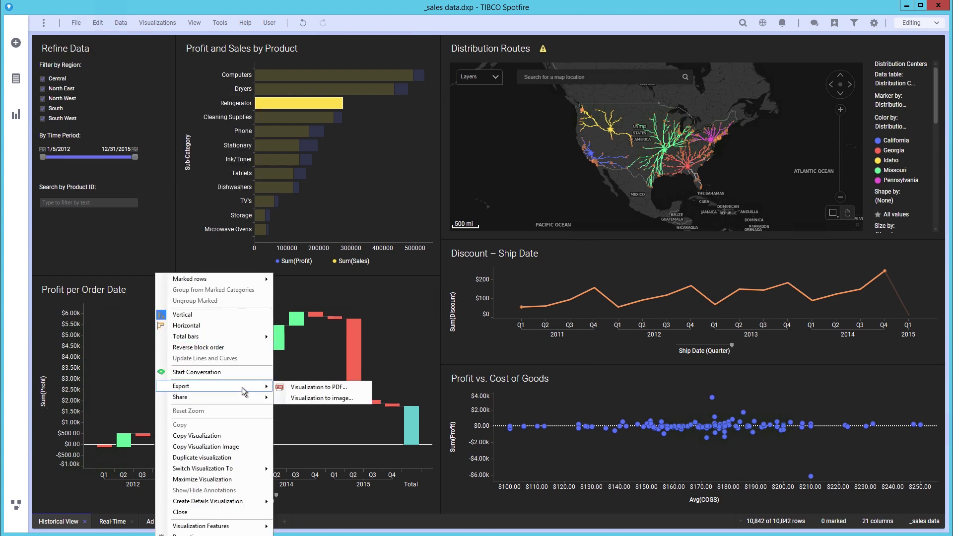
{"action": "left_click", "coordinate": [318, 387]}
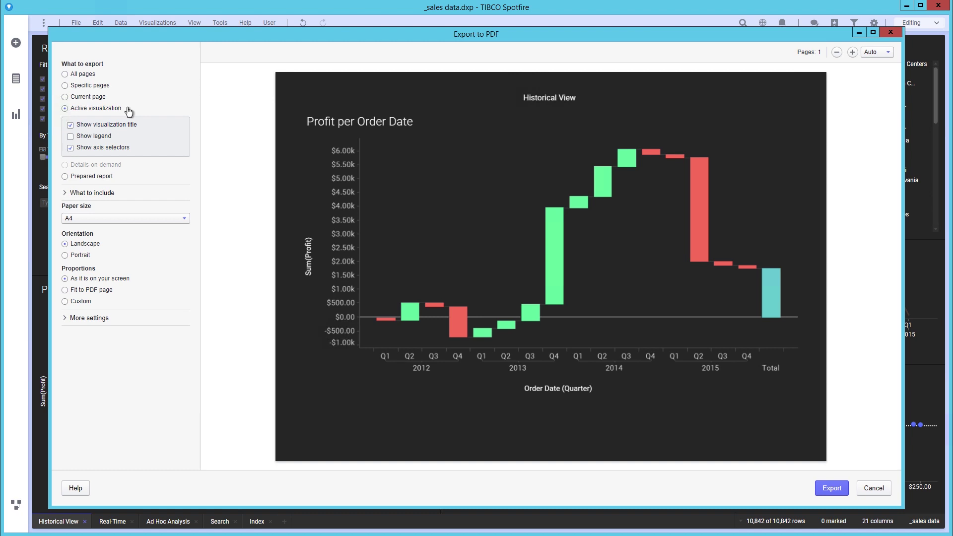
{"action": "left_click", "coordinate": [105, 193]}
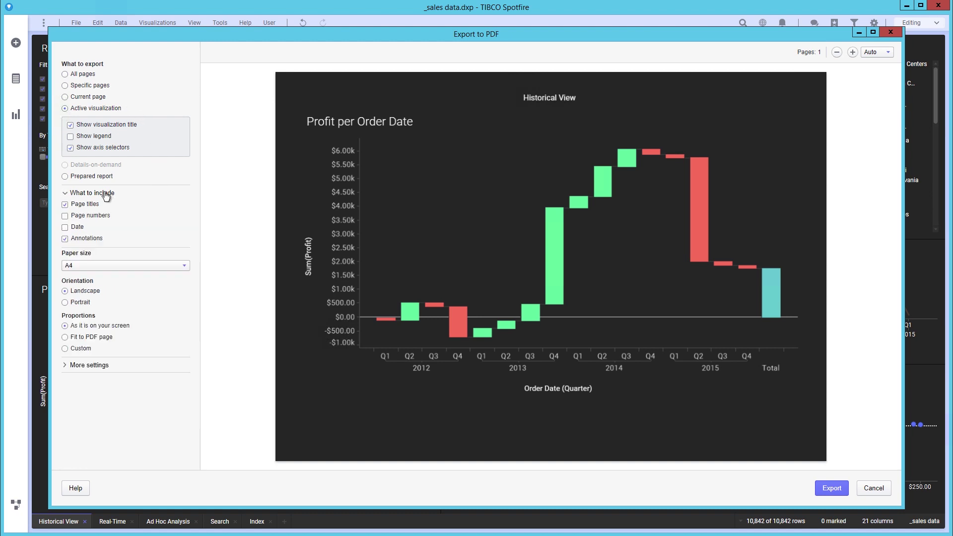
{"action": "left_click", "coordinate": [80, 229]}
{"action": "left_click", "coordinate": [185, 267]}
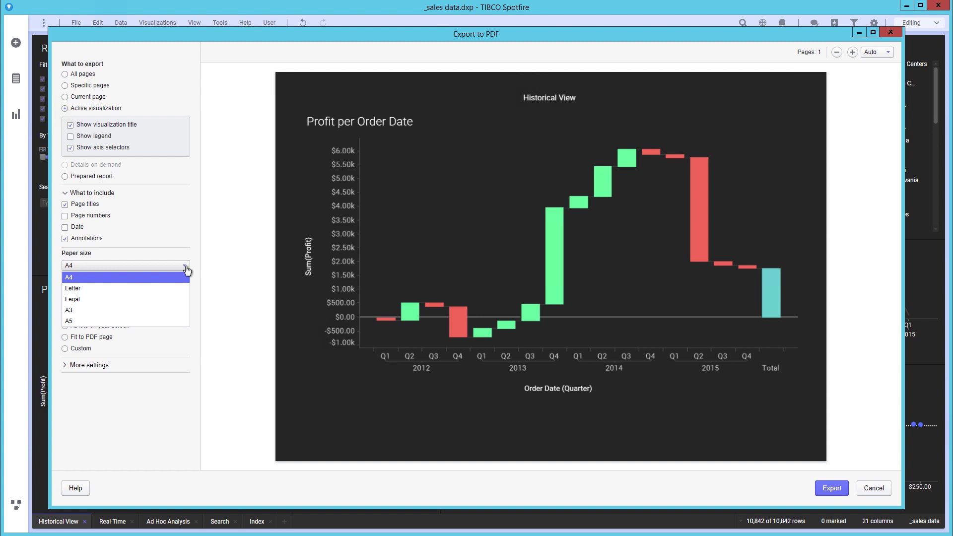
{"action": "left_click", "coordinate": [205, 256]}
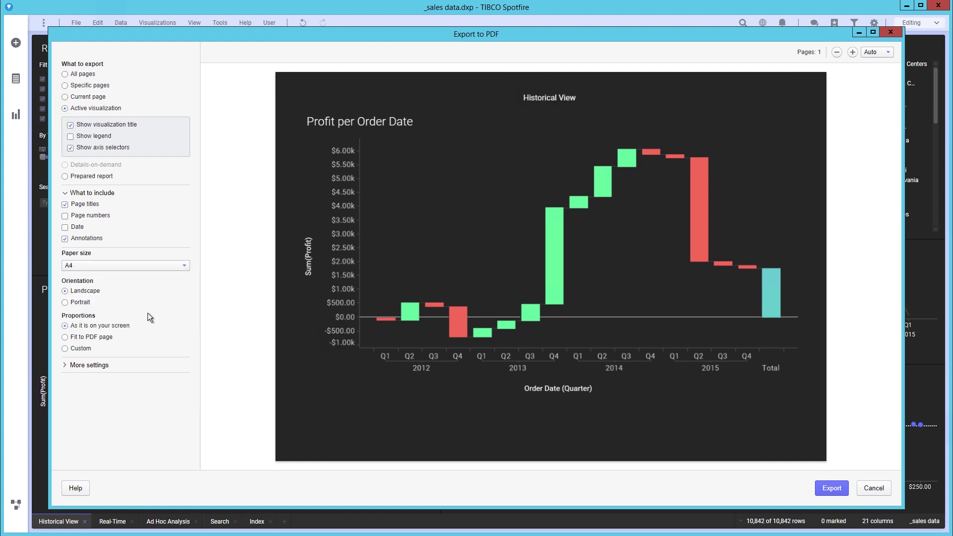
- Fit the chart to the PDF page with 77% relative text size and Extraordinary (600 dpi) quality
{"action": "left_click", "coordinate": [106, 340]}
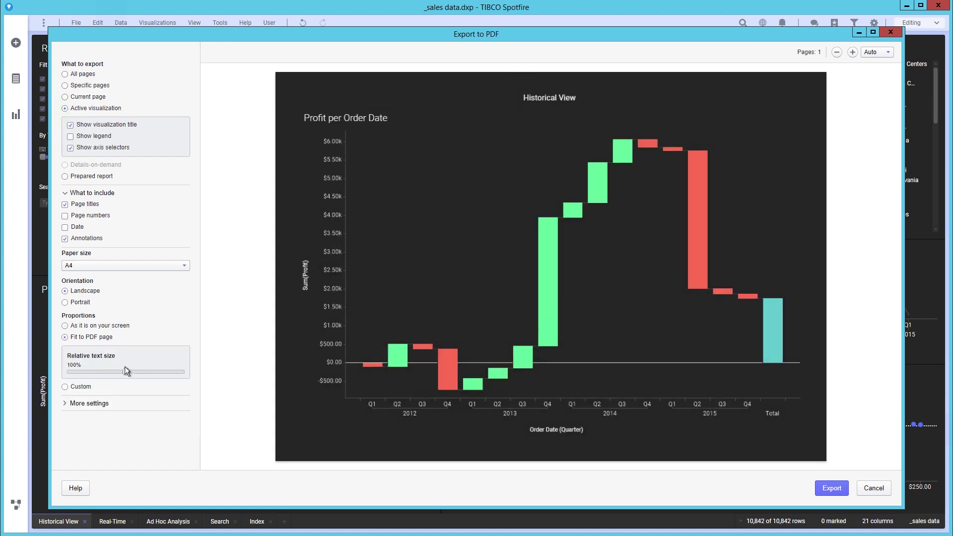
{"action": "left_click_drag", "start_coordinate": [125, 369], "coordinate": [109, 375]}
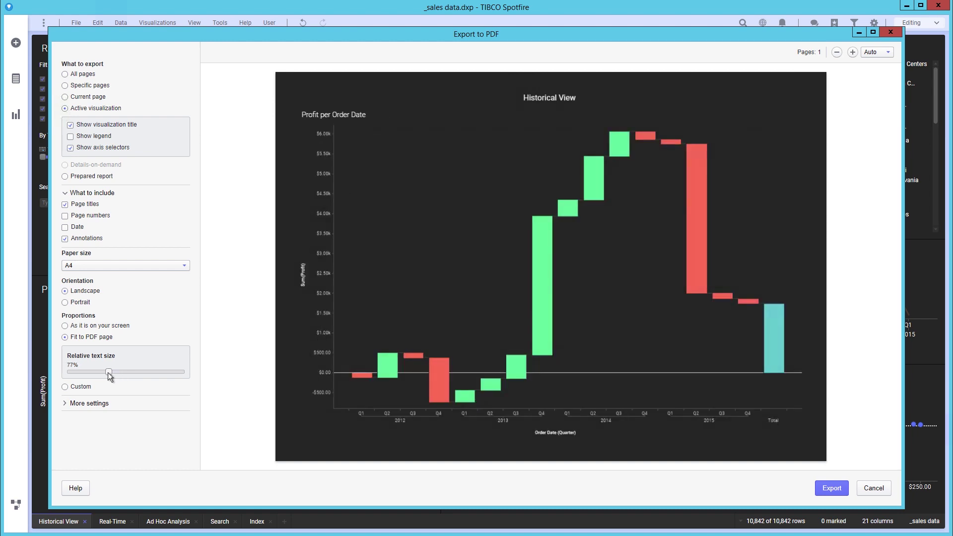
{"action": "left_click", "coordinate": [117, 403]}
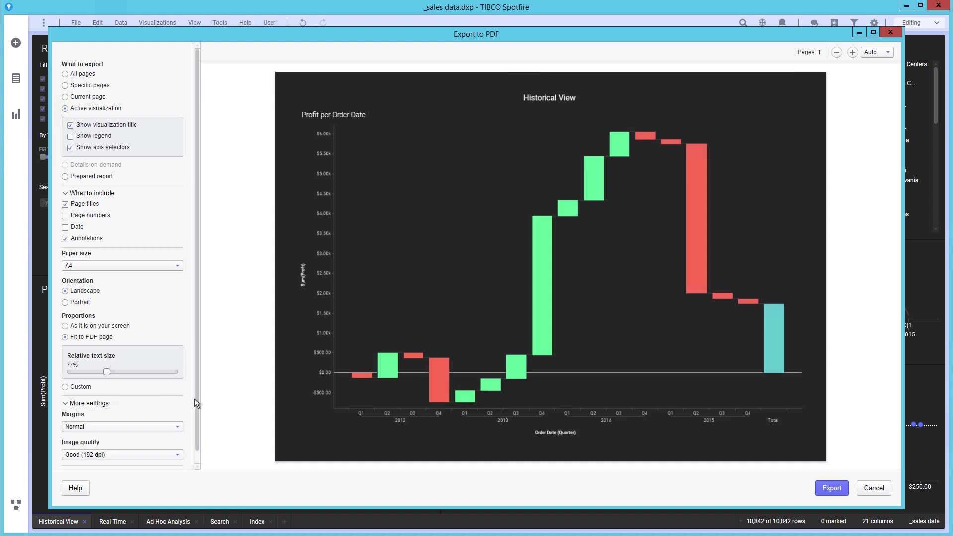
{"action": "scroll", "coordinate": [195, 406], "scroll_direction": "down", "scroll_amount": 1}
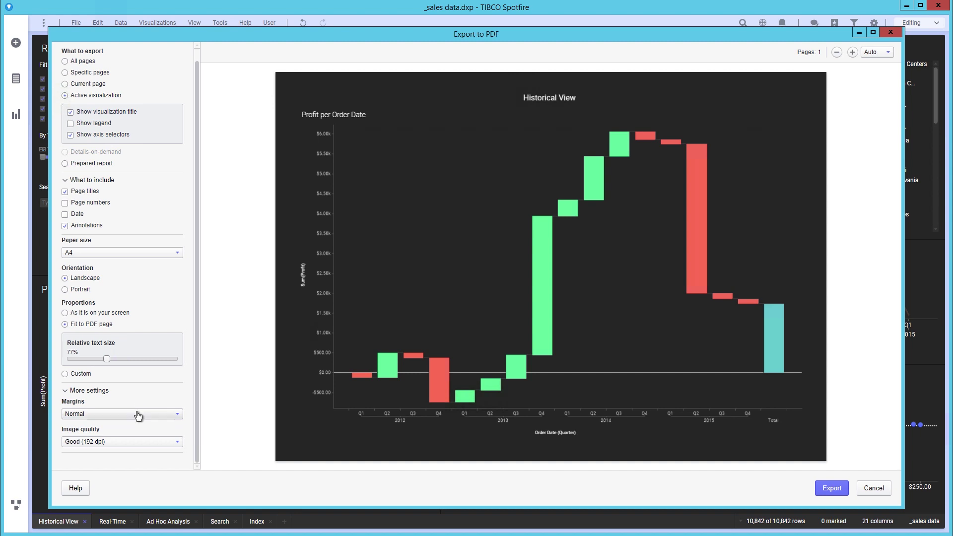
{"action": "left_click", "coordinate": [150, 441]}
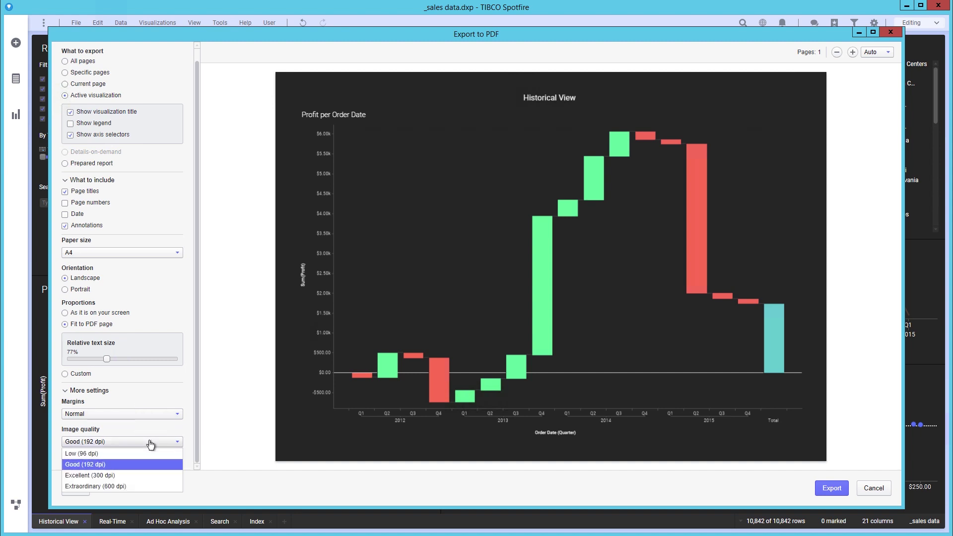
{"action": "left_click", "coordinate": [141, 484]}
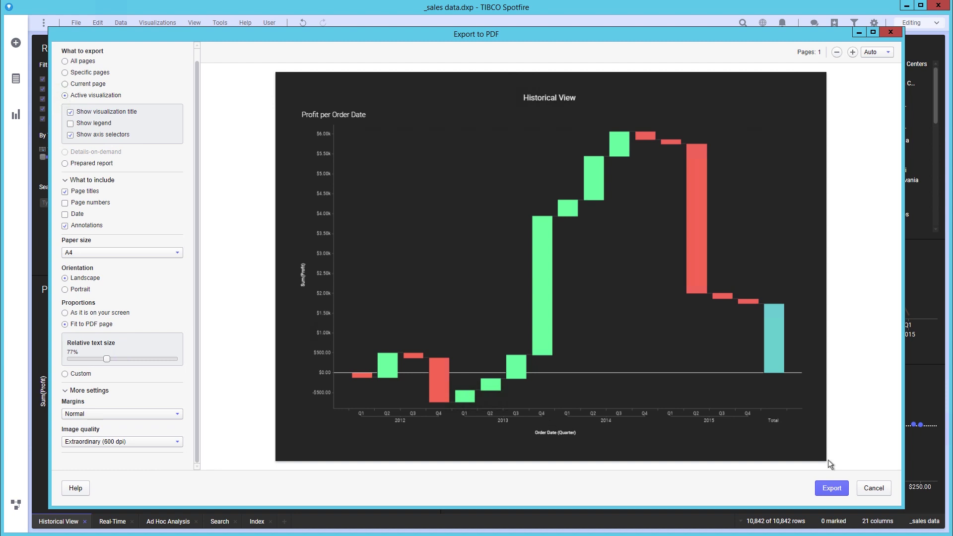
- Finish the chart PDF export, clear the Refrigerator marking, and start a new prepared report in Export to PDF
{"action": "left_click", "coordinate": [832, 489]}
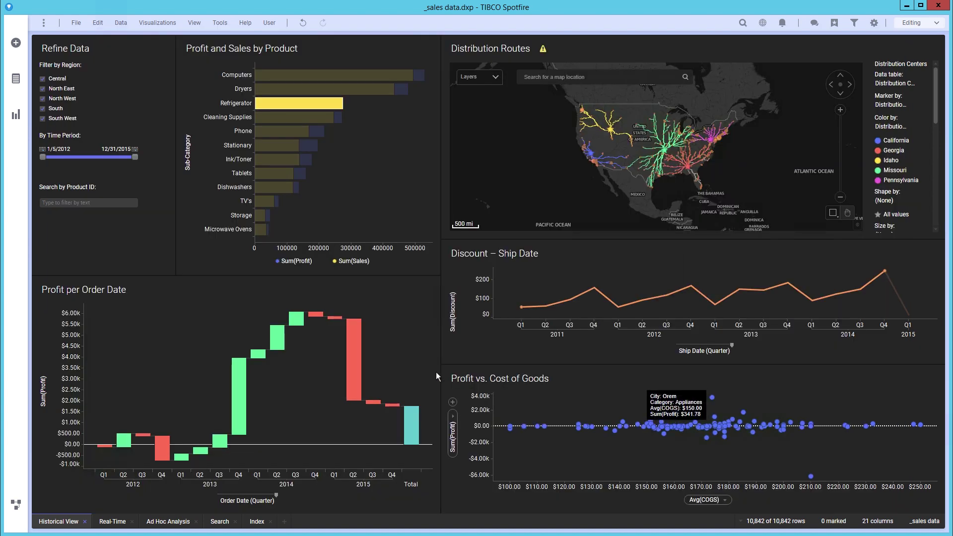
{"action": "left_click", "coordinate": [353, 168]}
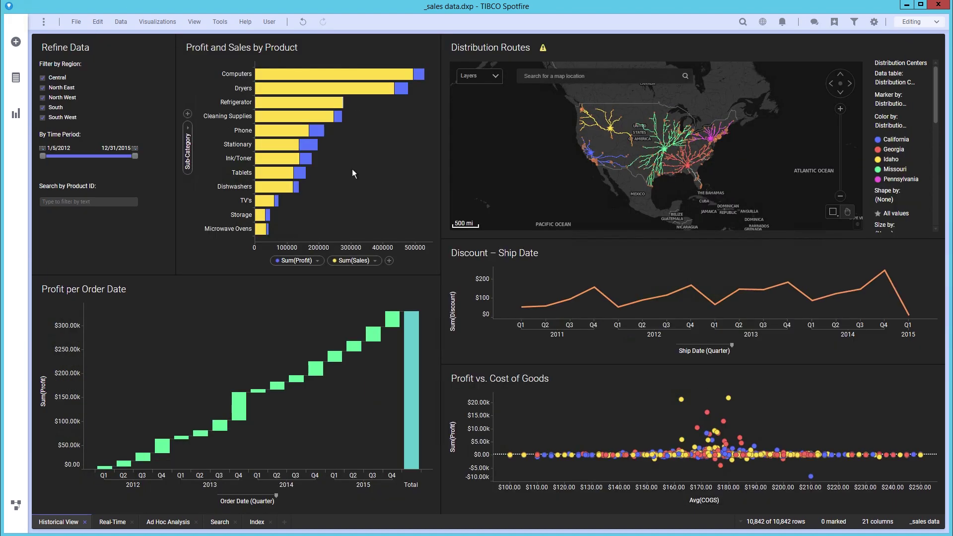
{"action": "left_click", "coordinate": [76, 21]}
{"action": "mouse_move", "coordinate": [116, 101]}
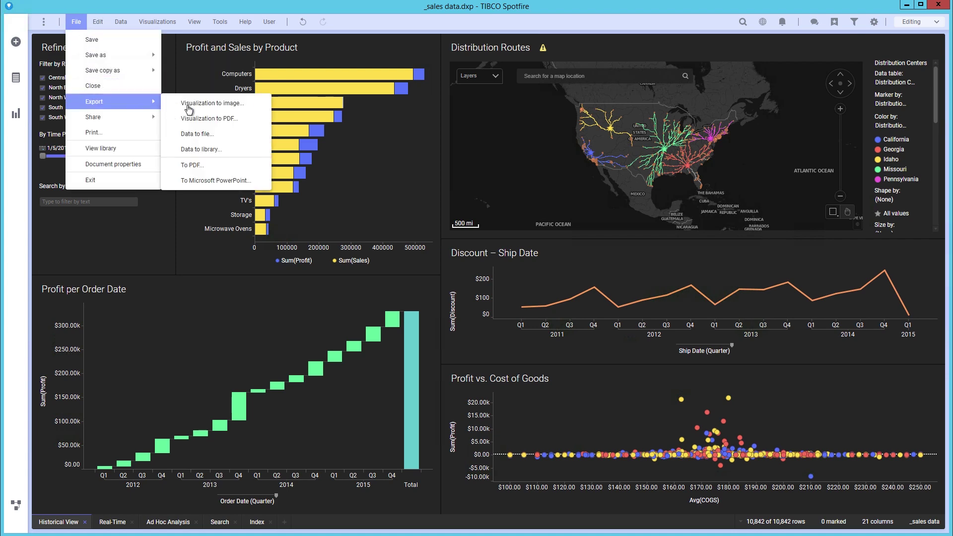
{"action": "left_click", "coordinate": [198, 157]}
{"action": "left_click", "coordinate": [96, 132]}
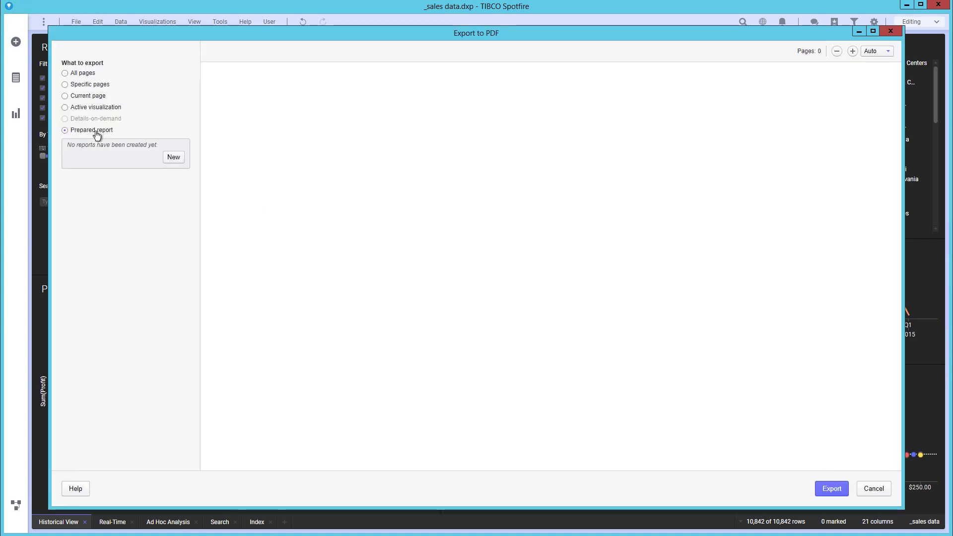
{"action": "left_click", "coordinate": [170, 158]}
- Retitle the prepared report 'Sales and Distribution Report'
{"action": "left_click_drag", "start_coordinate": [139, 80], "coordinate": [83, 85]}
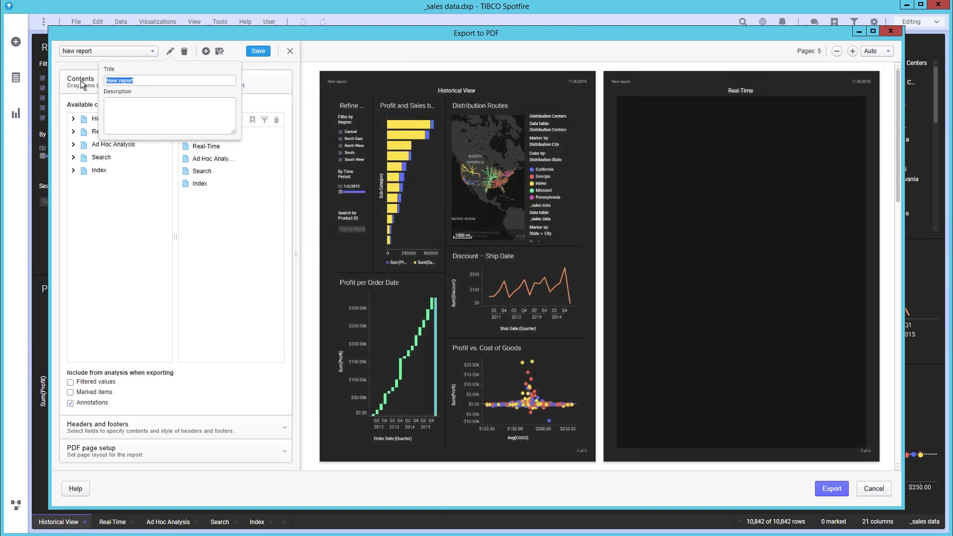
{"action": "type", "text": "Sales and Distribution Report"}
{"action": "key", "text": "Return"}
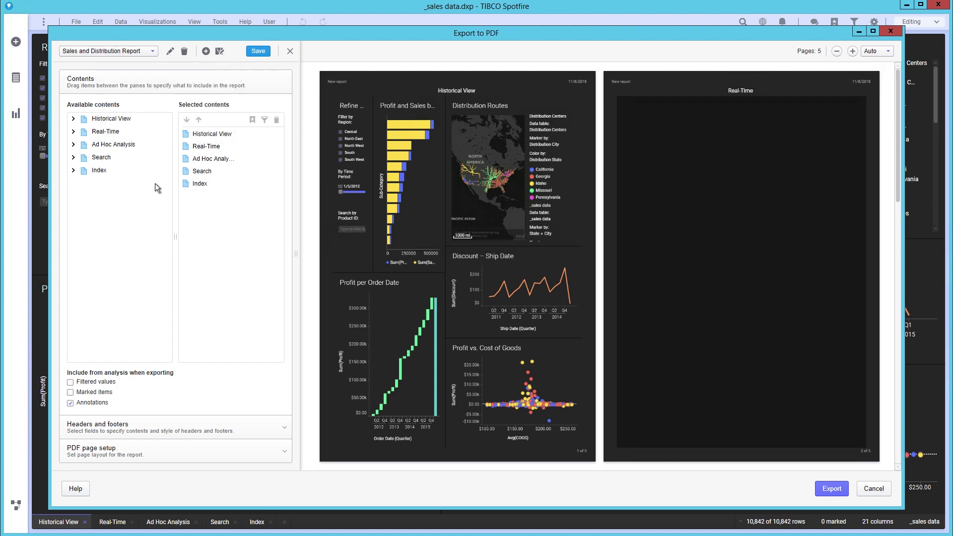
- Delete the Real-Time through Index pages so only Historical View remains
{"action": "left_click", "coordinate": [206, 147]}
{"action": "left_click", "coordinate": [201, 184], "text": "shift"}
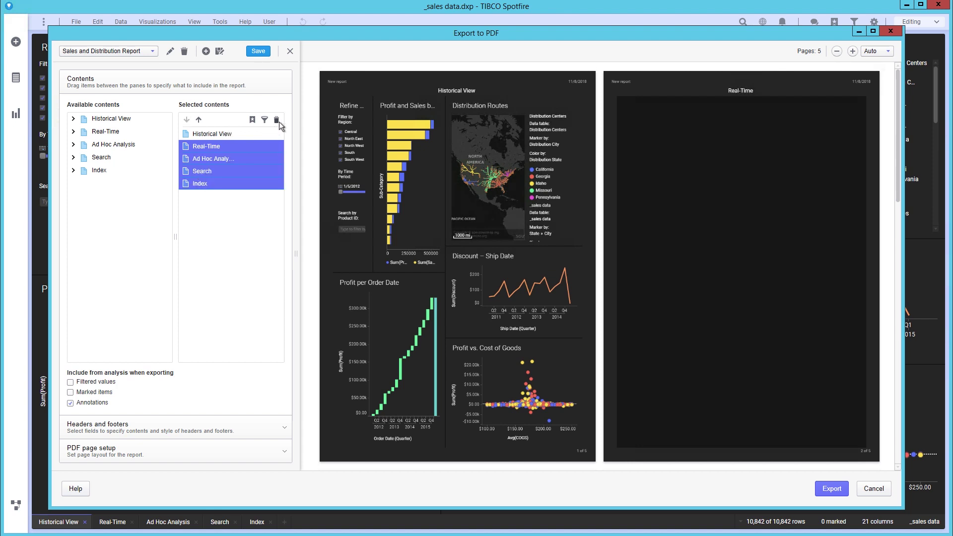
{"action": "left_click", "coordinate": [276, 120]}
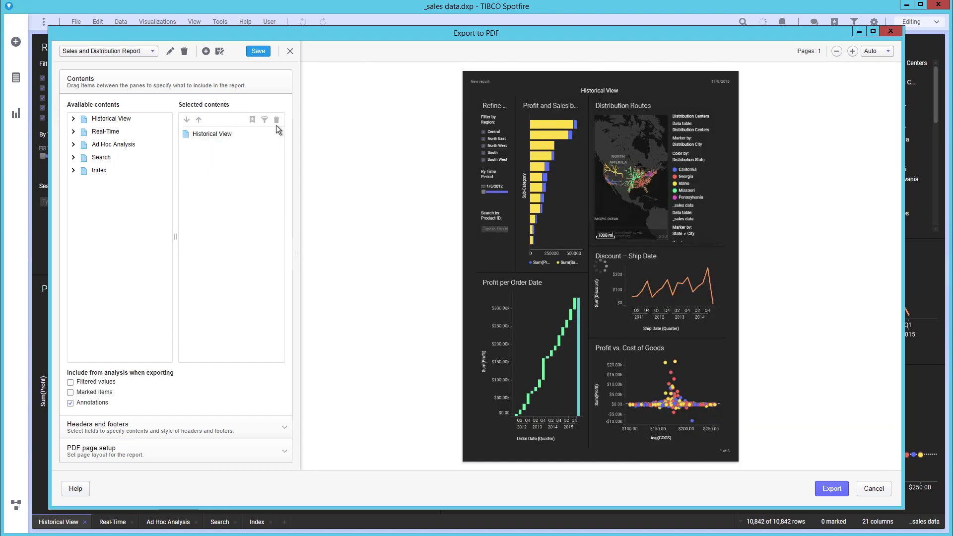
- Repeat the Historical View page over State limited to California, then refresh the preview
{"action": "left_click", "coordinate": [214, 134]}
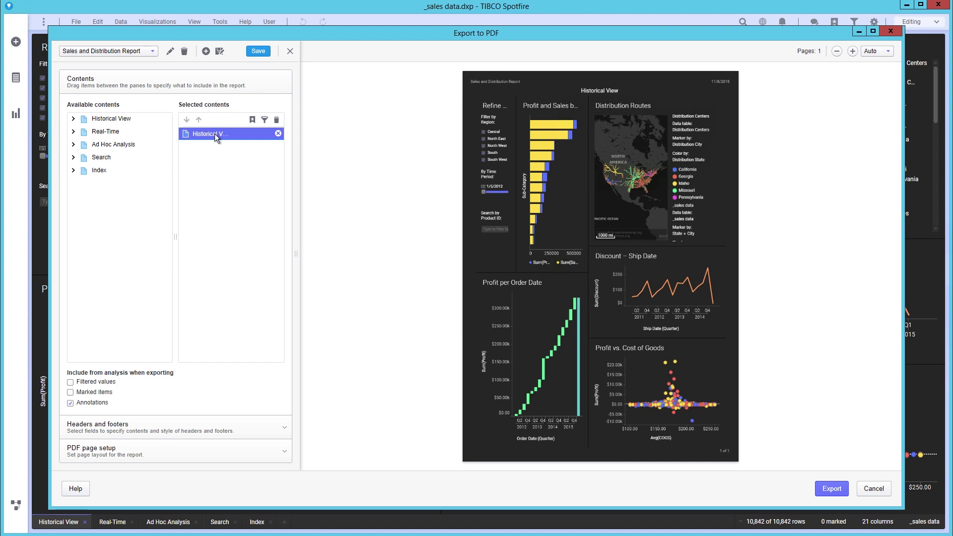
{"action": "left_click", "coordinate": [265, 121]}
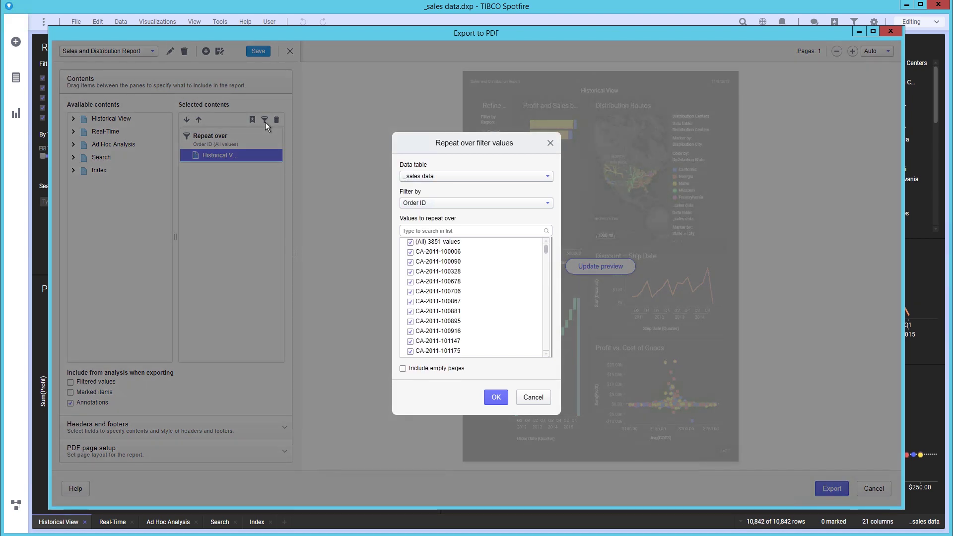
{"action": "left_click", "coordinate": [426, 204]}
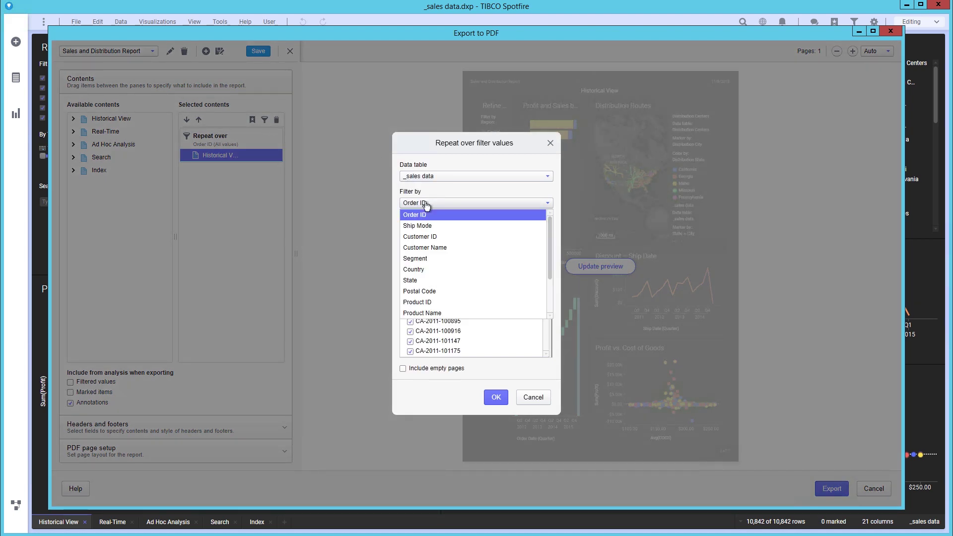
{"action": "left_click", "coordinate": [427, 280]}
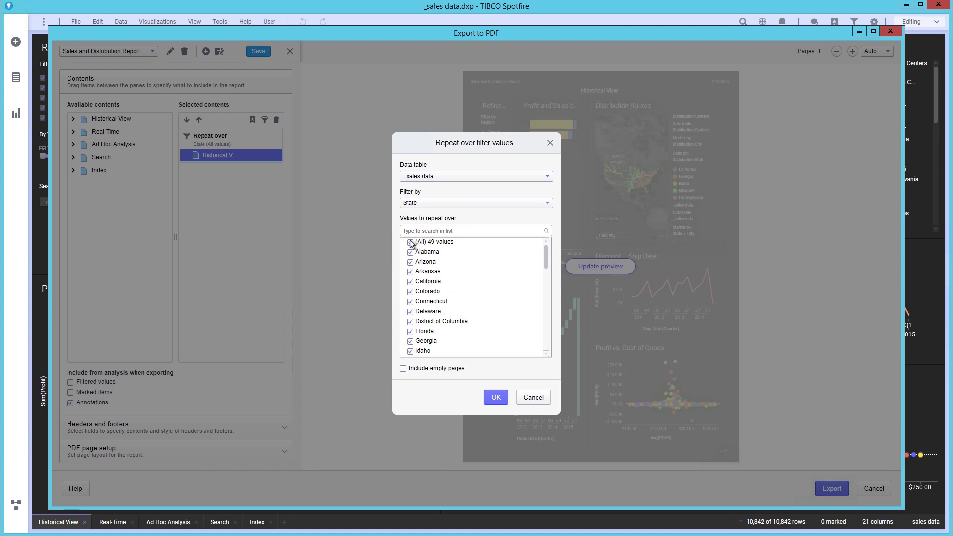
{"action": "left_click", "coordinate": [410, 243]}
{"action": "left_click", "coordinate": [410, 282]}
{"action": "left_click", "coordinate": [496, 399]}
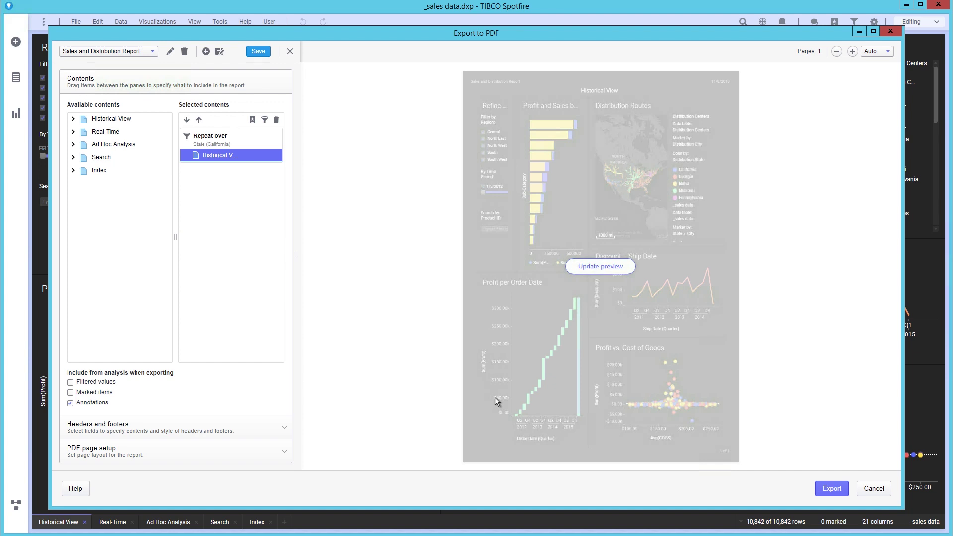
{"action": "left_click", "coordinate": [586, 268]}
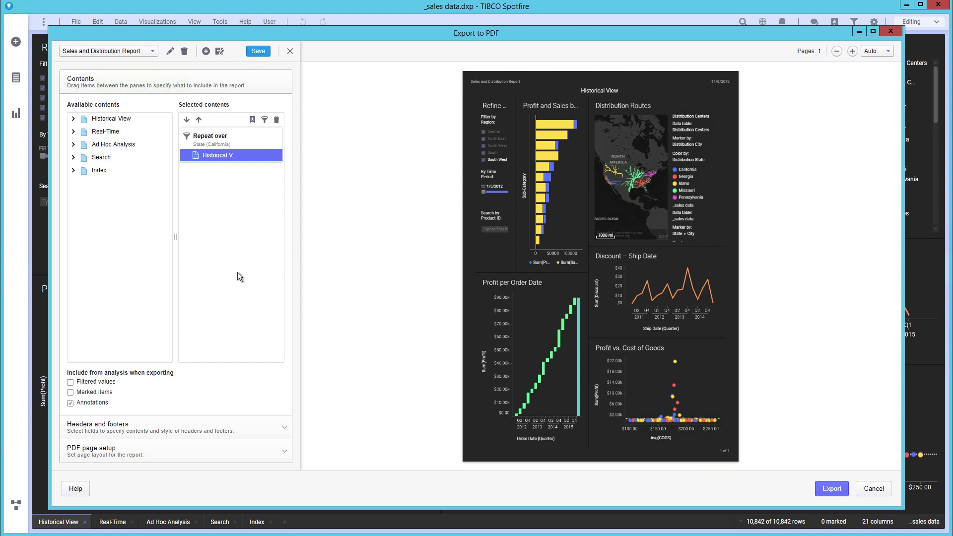
- Set landscape pages with User in the top-middle header, then save the report and close the dialog
{"action": "left_click", "coordinate": [181, 451]}
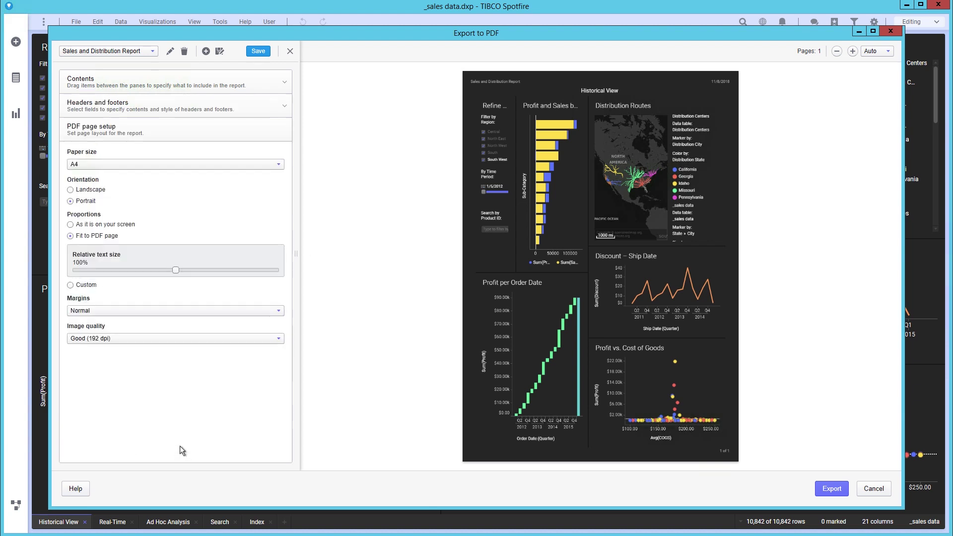
{"action": "left_click", "coordinate": [97, 194]}
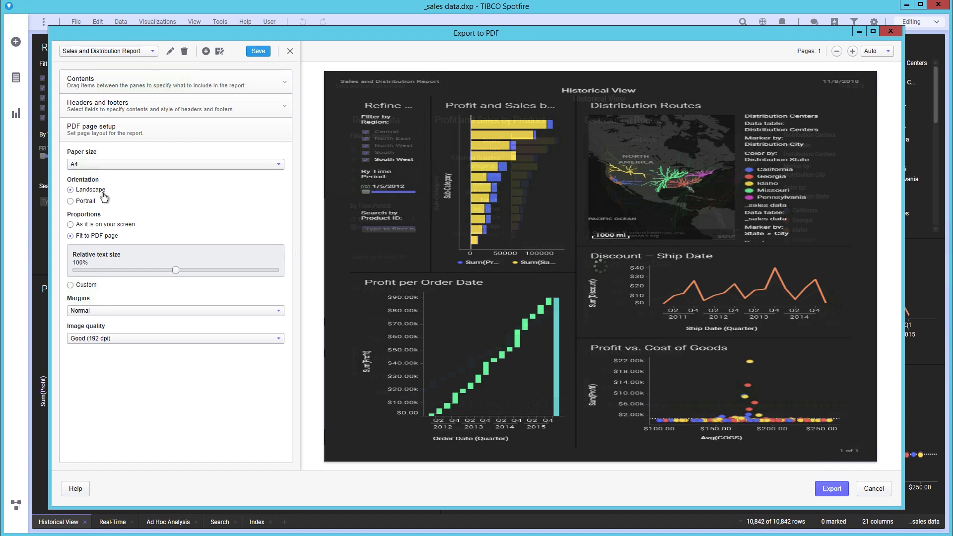
{"action": "left_click", "coordinate": [128, 106]}
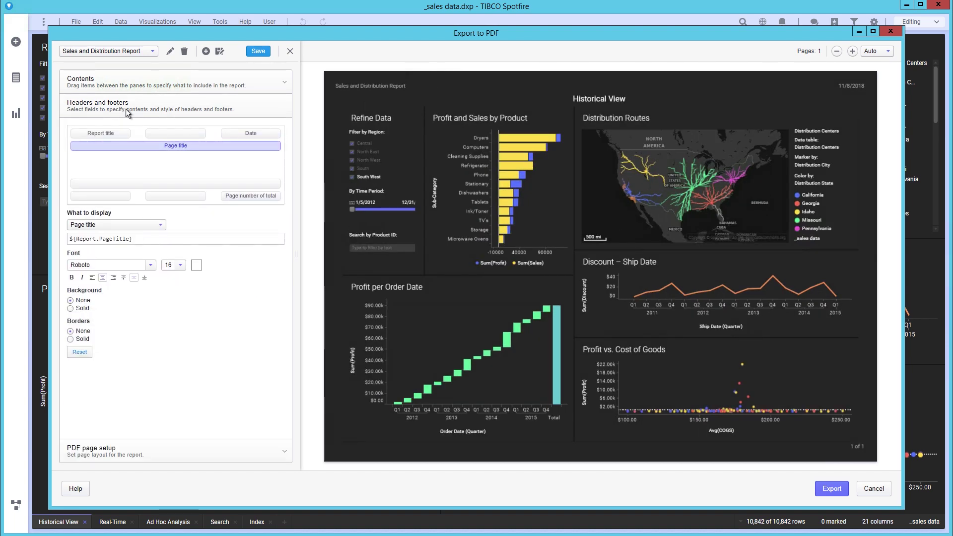
{"action": "left_click", "coordinate": [159, 137]}
{"action": "left_click", "coordinate": [144, 225]}
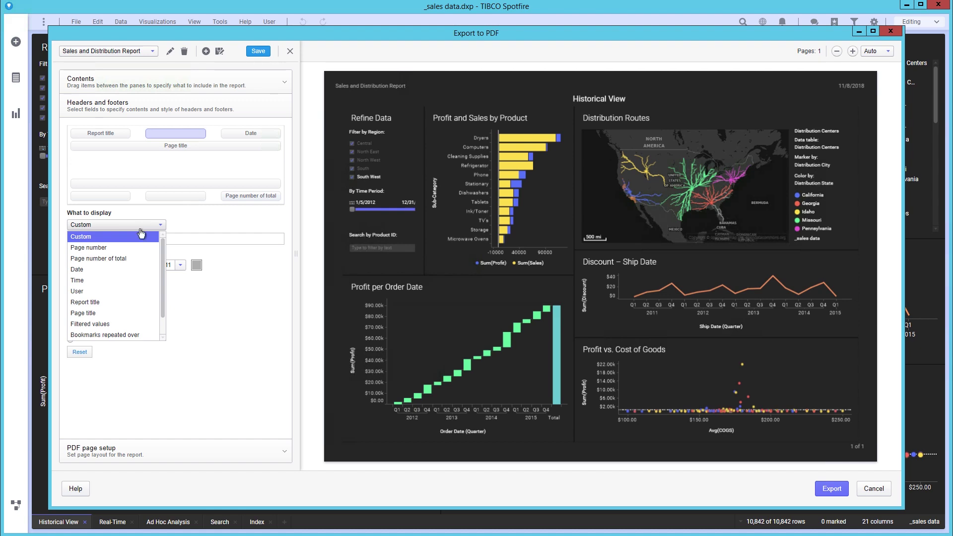
{"action": "left_click", "coordinate": [121, 291]}
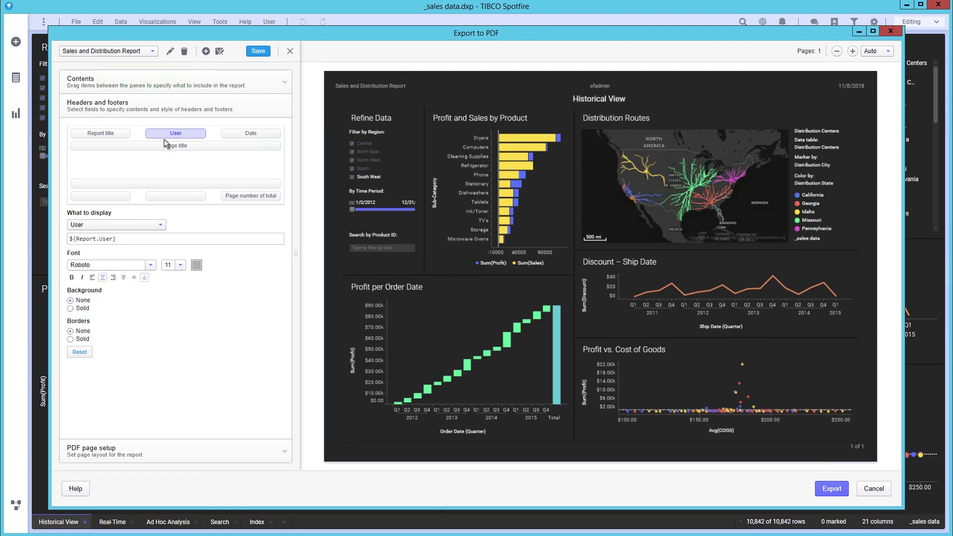
{"action": "left_click", "coordinate": [255, 52]}
{"action": "key", "text": "Escape"}
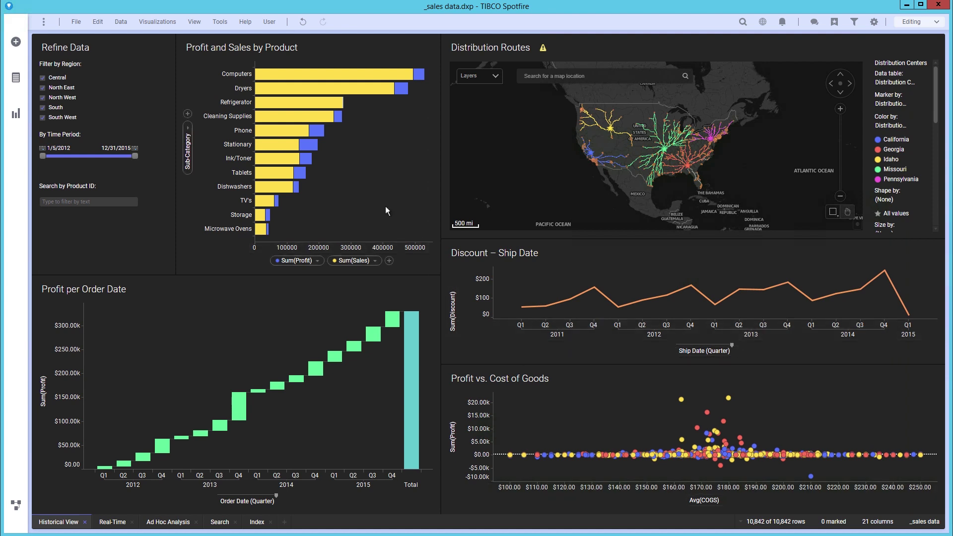
- Exclude the North West, South and South West regions in the region filter
{"action": "left_click", "coordinate": [42, 98]}
{"action": "left_click", "coordinate": [43, 107]}
{"action": "left_click", "coordinate": [42, 118]}
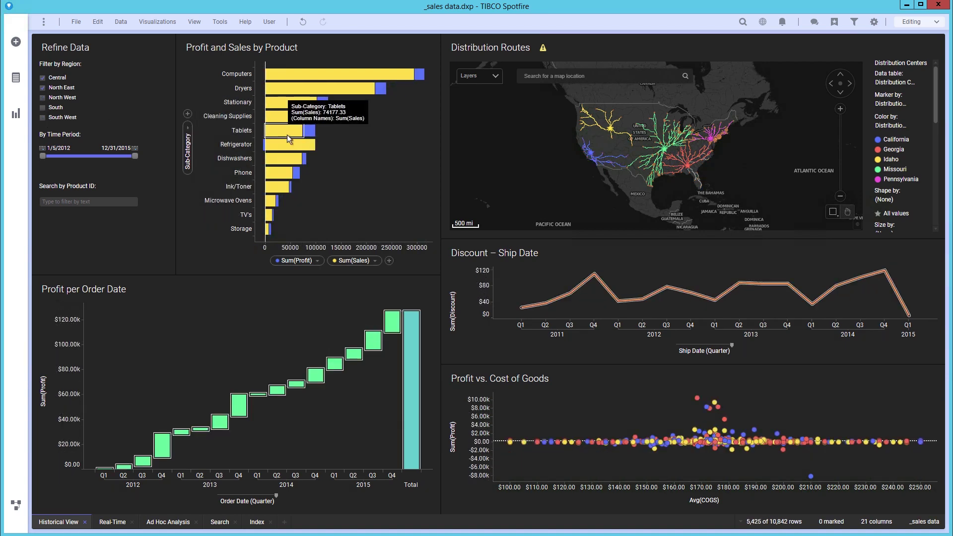
- Mark the Refrigerator bar and move the time period start to 12/8/2014
{"action": "left_click", "coordinate": [288, 145]}
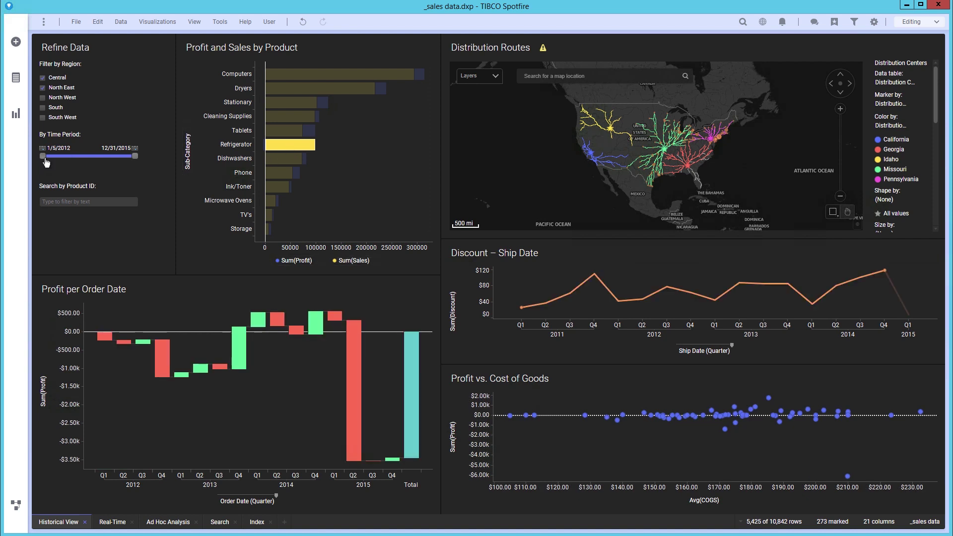
{"action": "left_click_drag", "start_coordinate": [45, 158], "coordinate": [106, 158]}
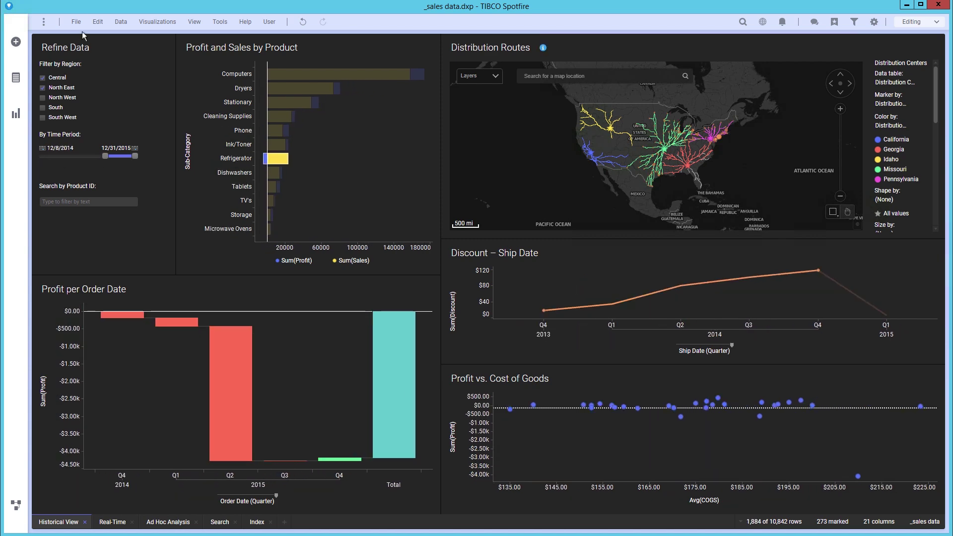
{"action": "left_click", "coordinate": [76, 21]}
- Remove the State repeat group from the Sales and Distribution Report's PDF settings
{"action": "mouse_move", "coordinate": [121, 101]}
{"action": "left_click", "coordinate": [211, 166]}
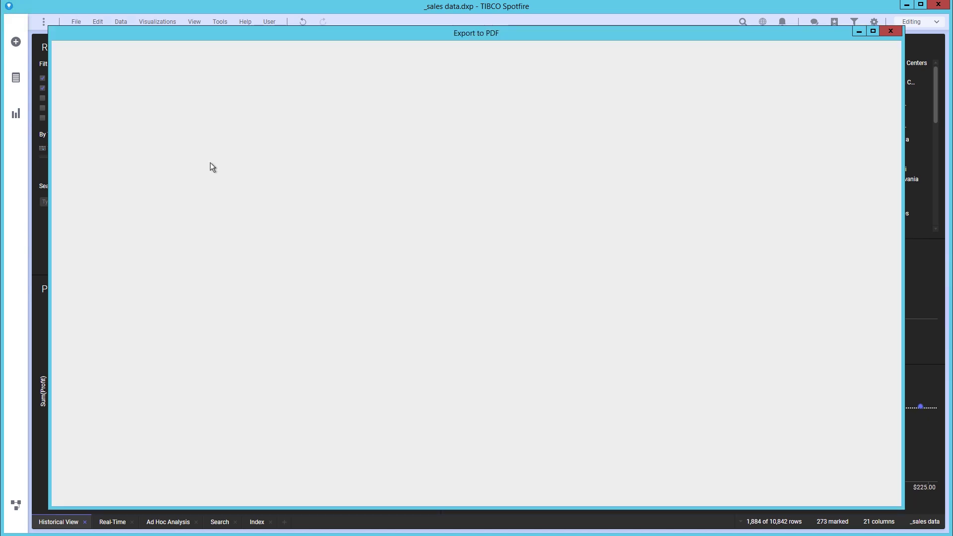
{"action": "left_click", "coordinate": [150, 188]}
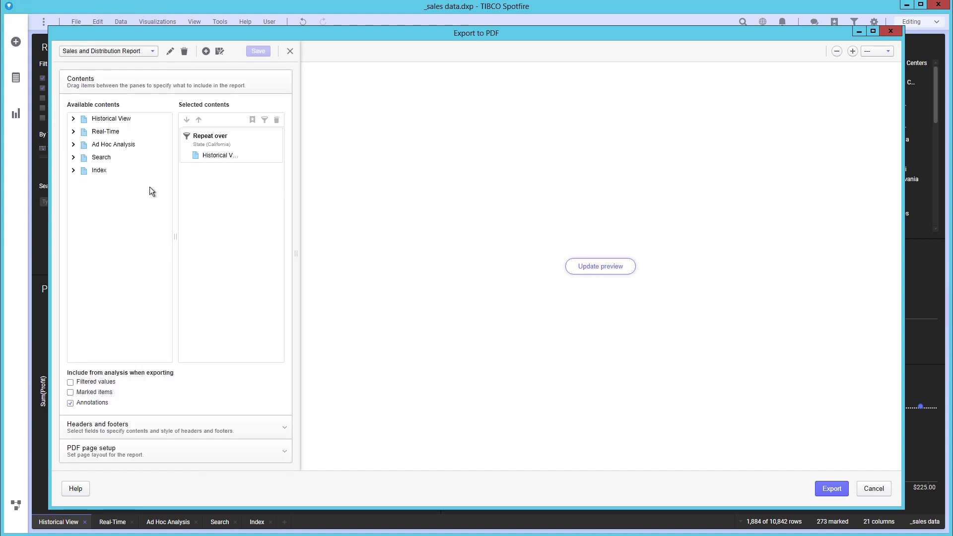
{"action": "left_click", "coordinate": [231, 136]}
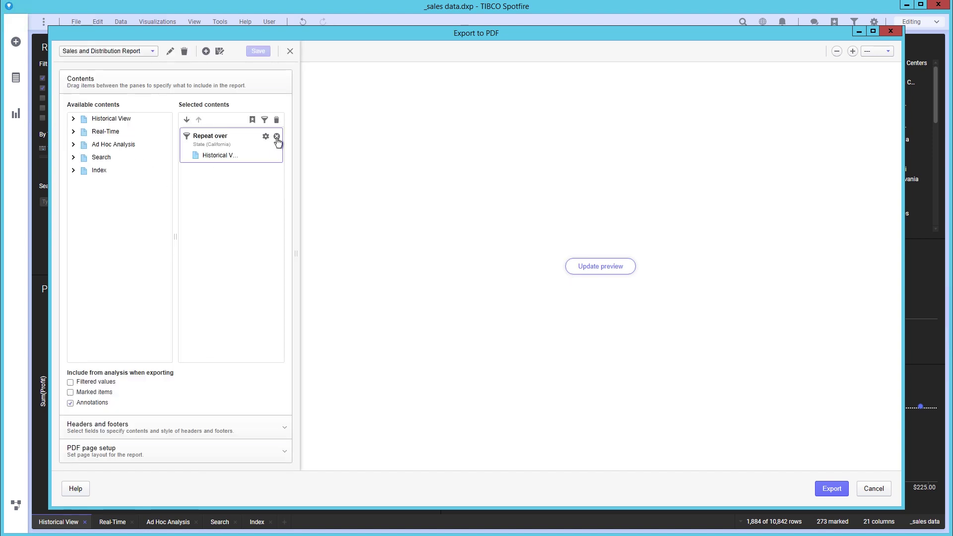
{"action": "left_click", "coordinate": [276, 137]}
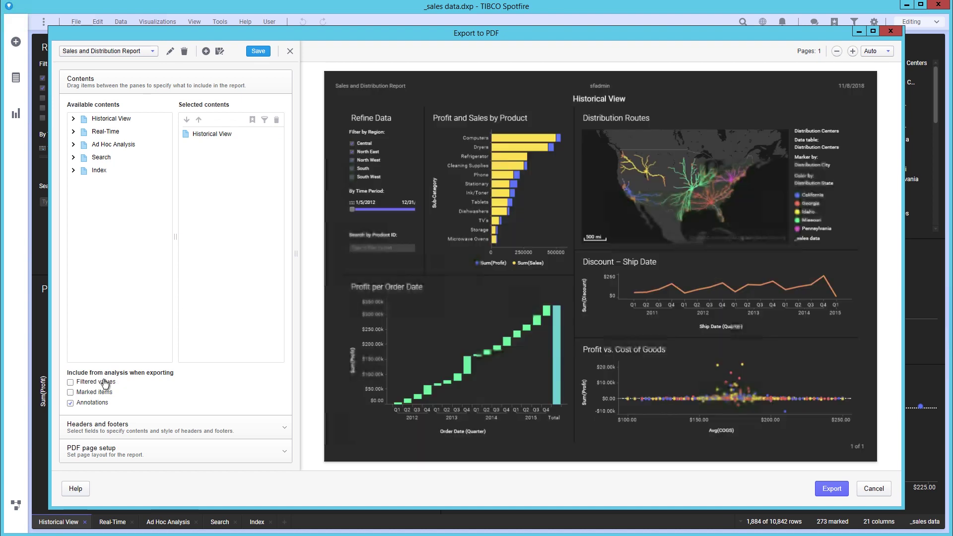
- Include filtered values and marked items, then export the report to PDF
{"action": "left_click", "coordinate": [106, 382]}
{"action": "left_click", "coordinate": [97, 392]}
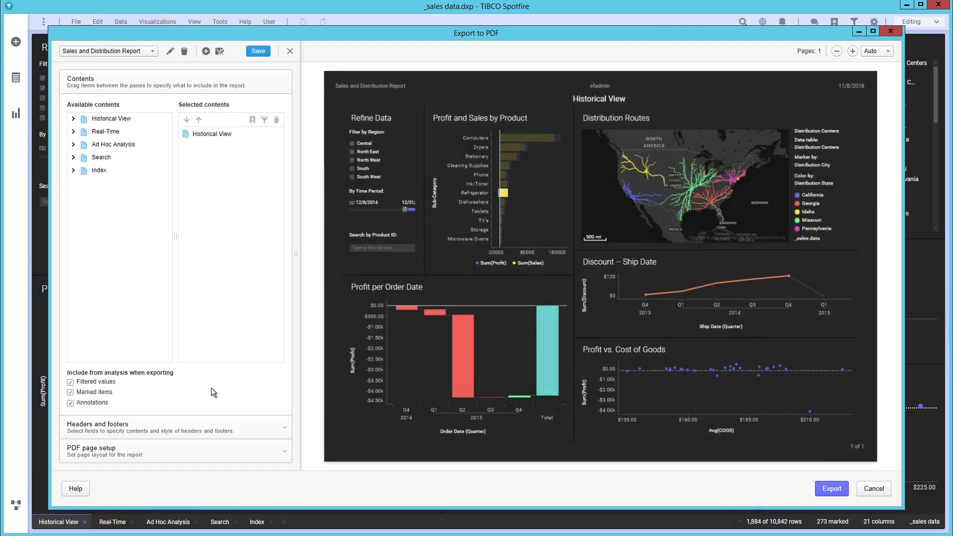
{"action": "left_click", "coordinate": [824, 490]}
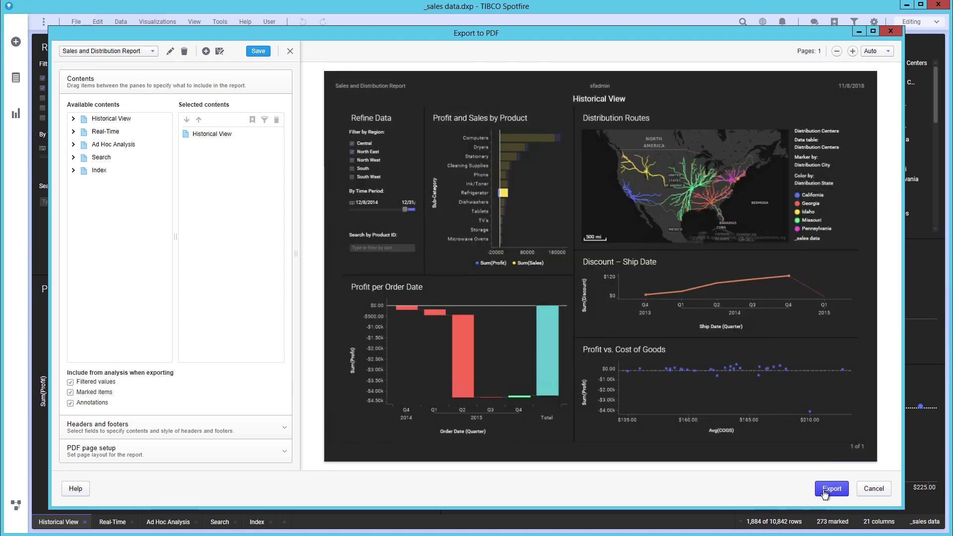